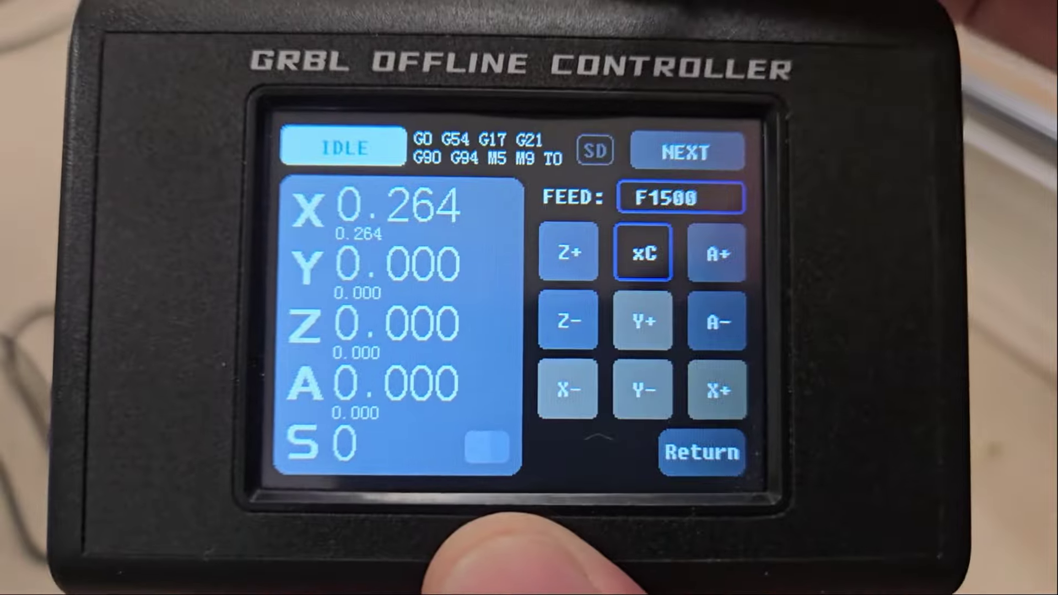
Cycle the jog step size through 1, 0.1 and 0.01.
{"action": "left_click", "coordinate": [649, 232]}
{"action": "left_click", "coordinate": [649, 232]}
{"action": "left_click", "coordinate": [649, 223]}
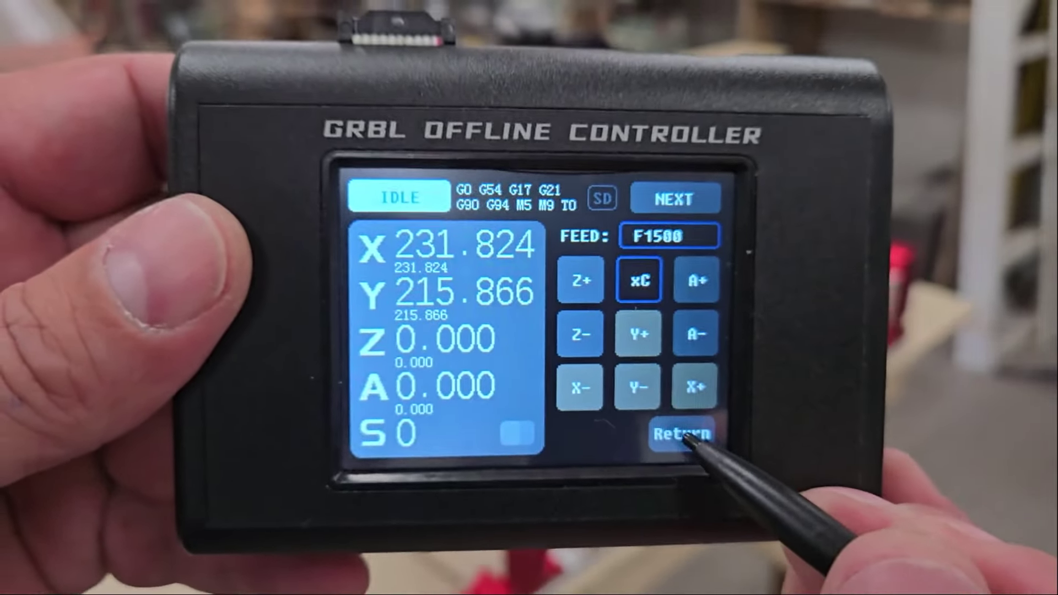
Return to the main screen and run the machine's homing cycle.
{"action": "left_click", "coordinate": [686, 436]}
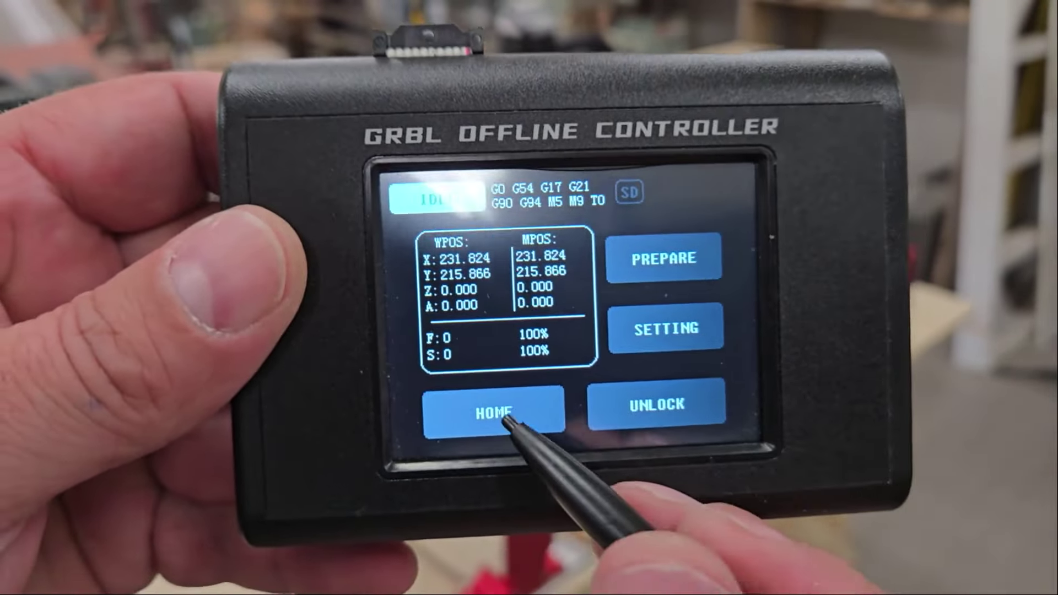
{"action": "left_click", "coordinate": [507, 419]}
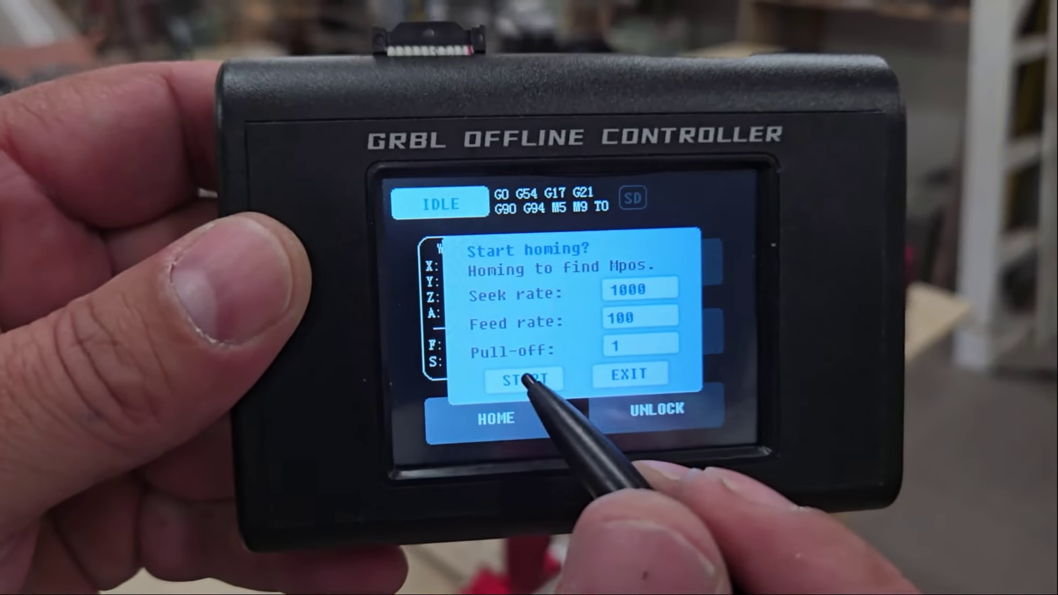
{"action": "left_click", "coordinate": [512, 362]}
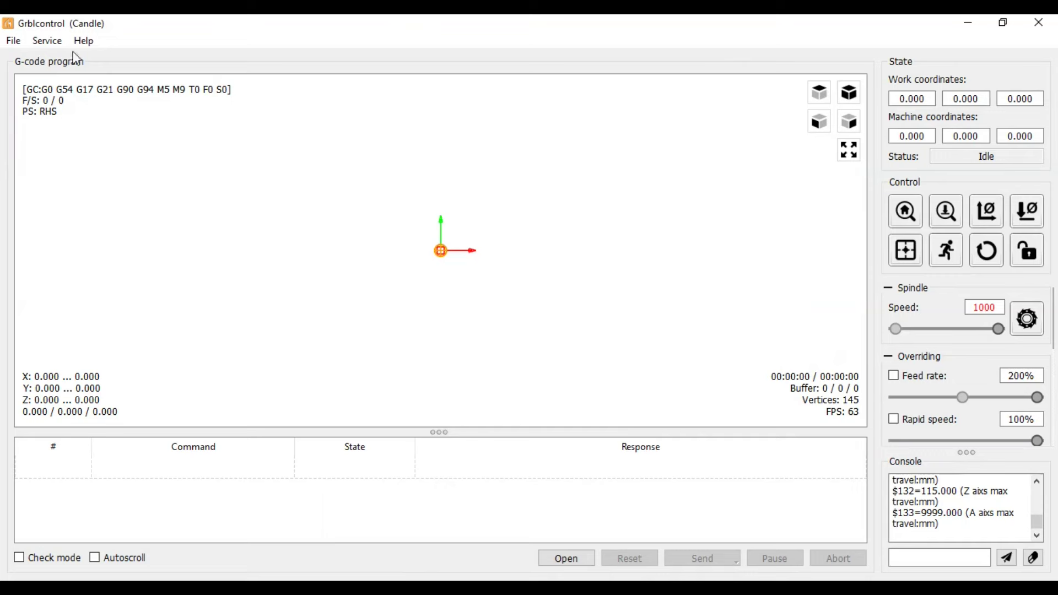
Open the program settings, check the baud rate, and close them without changes.
{"action": "key", "text": "ctrl+p"}
{"action": "double_click", "coordinate": [802, 129]}
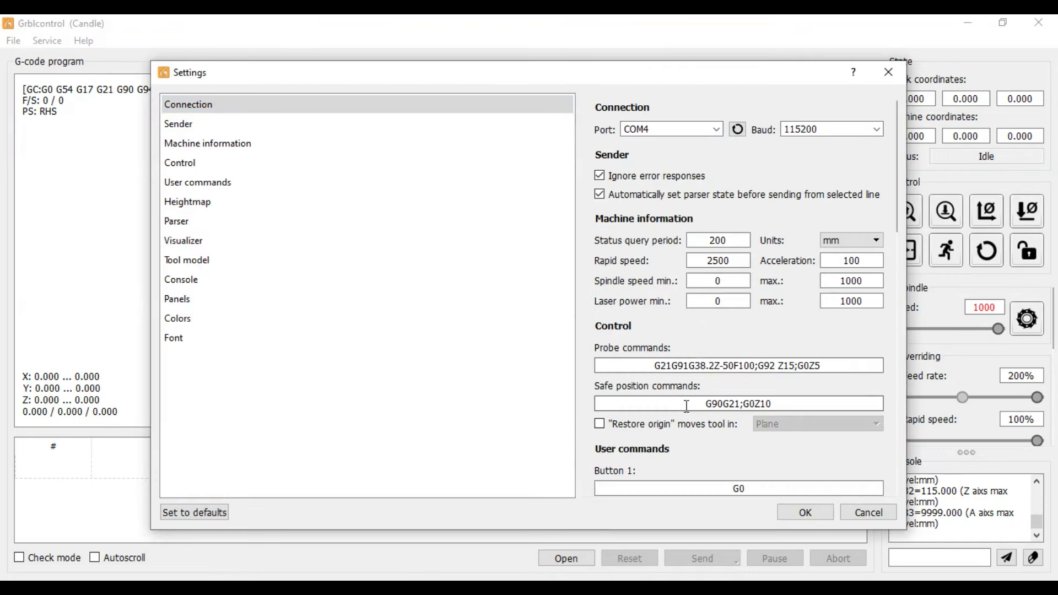
{"action": "left_click", "coordinate": [888, 71]}
Load the NymoLabs_LOGO.tap toolpath from the recent files.
{"action": "scroll", "coordinate": [1054, 319], "scroll_direction": "down", "scroll_amount": 5}
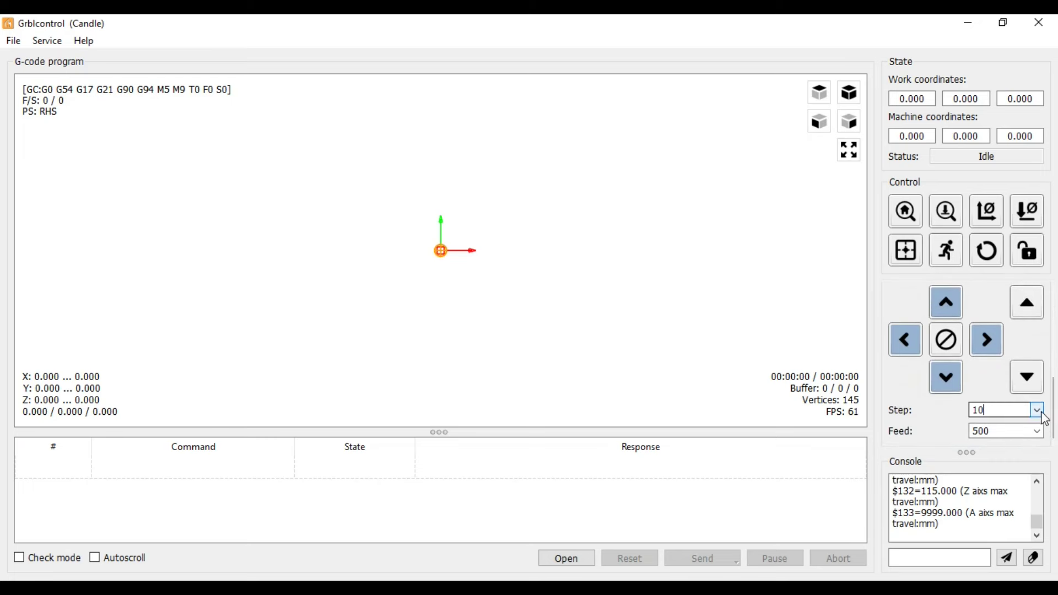
{"action": "left_click", "coordinate": [13, 41]}
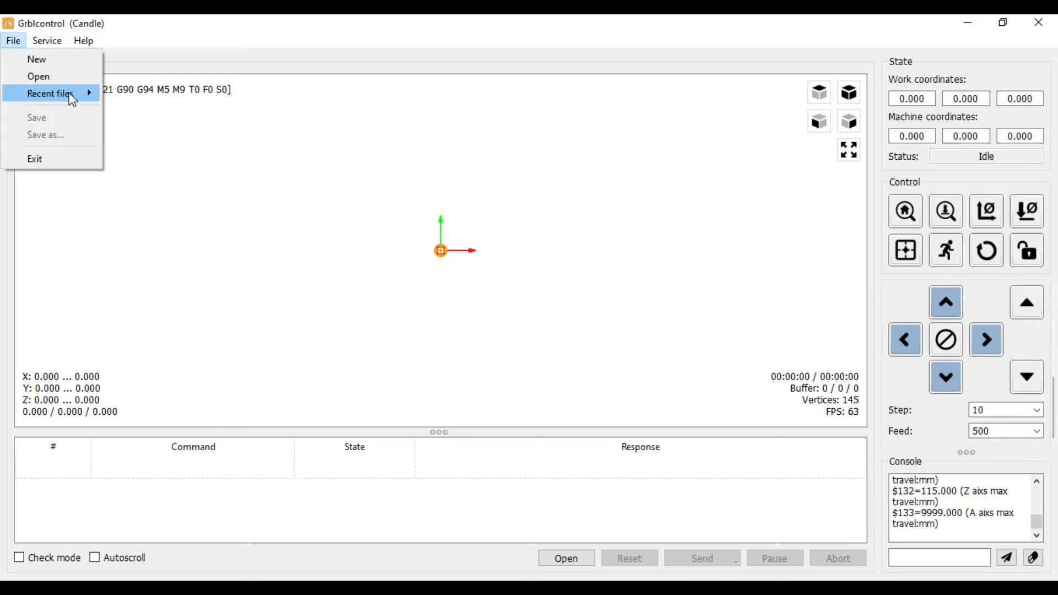
{"action": "mouse_move", "coordinate": [49, 92]}
{"action": "left_click", "coordinate": [166, 94]}
Tilt the toolpath view and jog the machine 10 mm in negative Y.
{"action": "scroll", "coordinate": [459, 249], "scroll_direction": "down", "scroll_amount": 4}
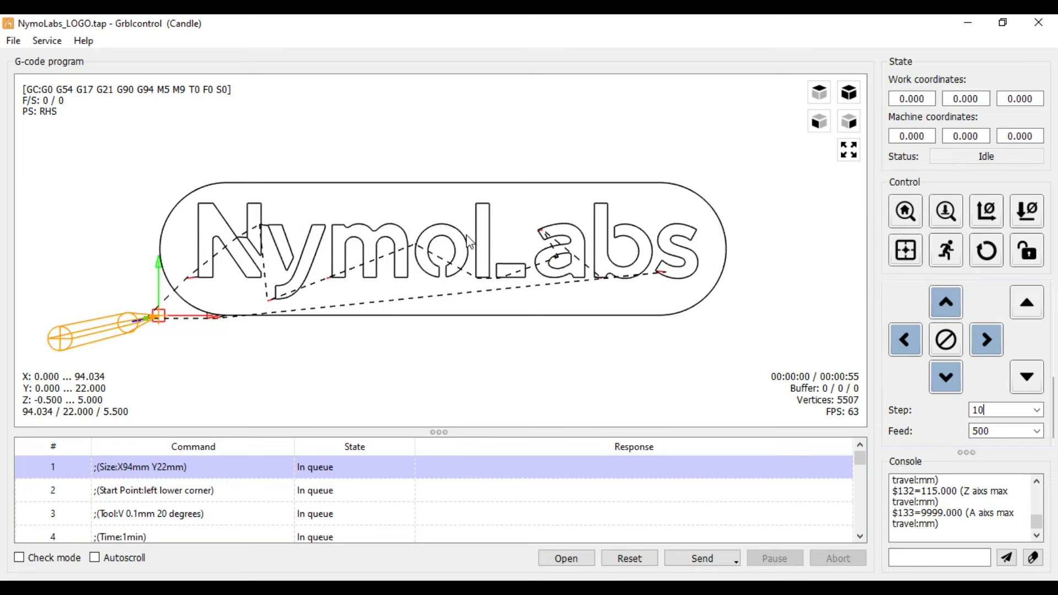
{"action": "left_click_drag", "start_coordinate": [448, 335], "coordinate": [452, 270]}
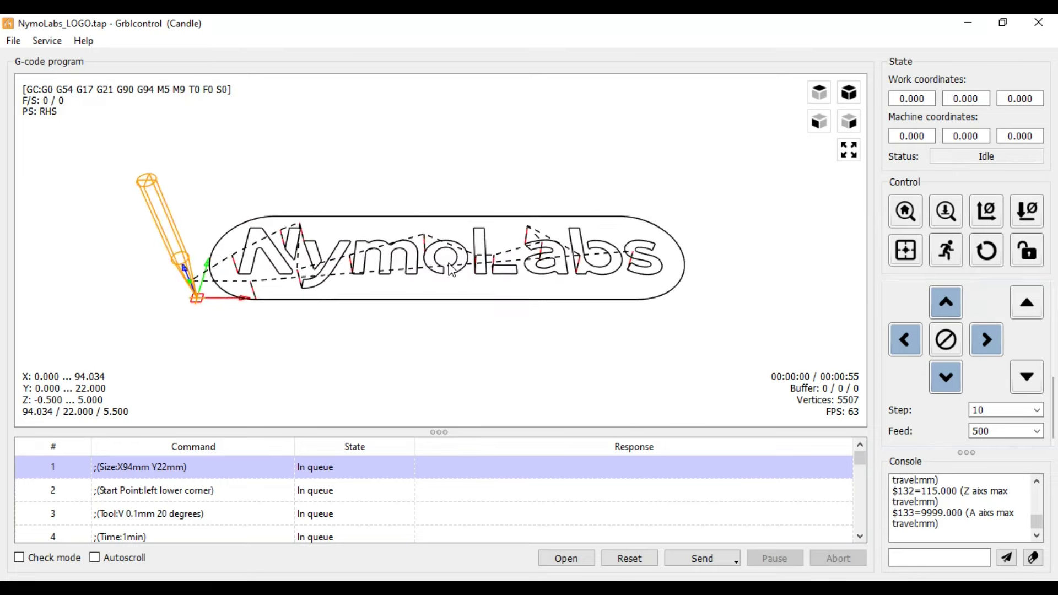
{"action": "left_click", "coordinate": [953, 377]}
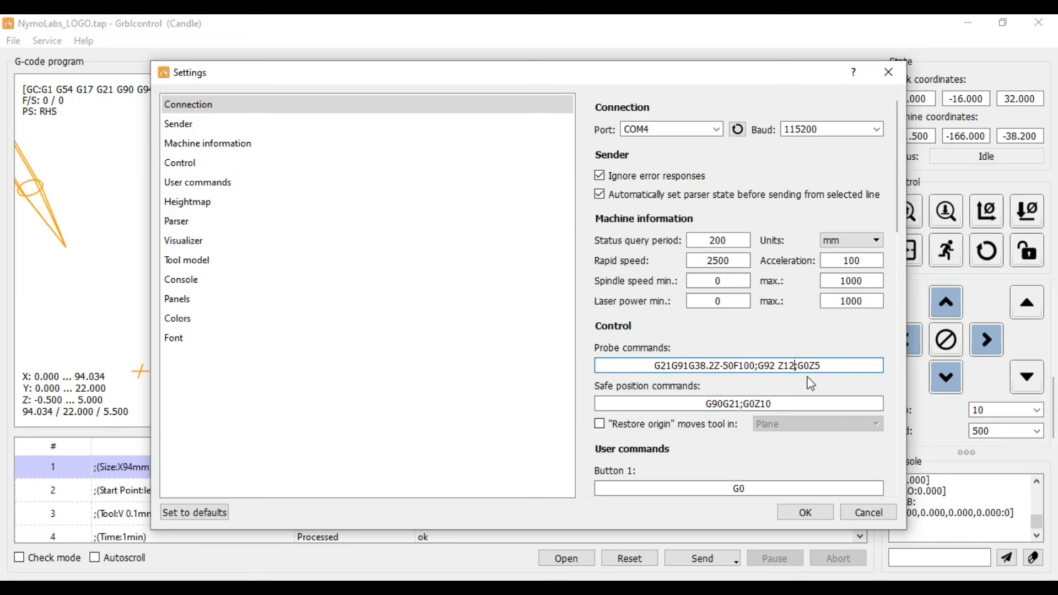
Confirm the G92 Z12 probe command by saving the settings with OK.
{"action": "left_click", "coordinate": [819, 512]}
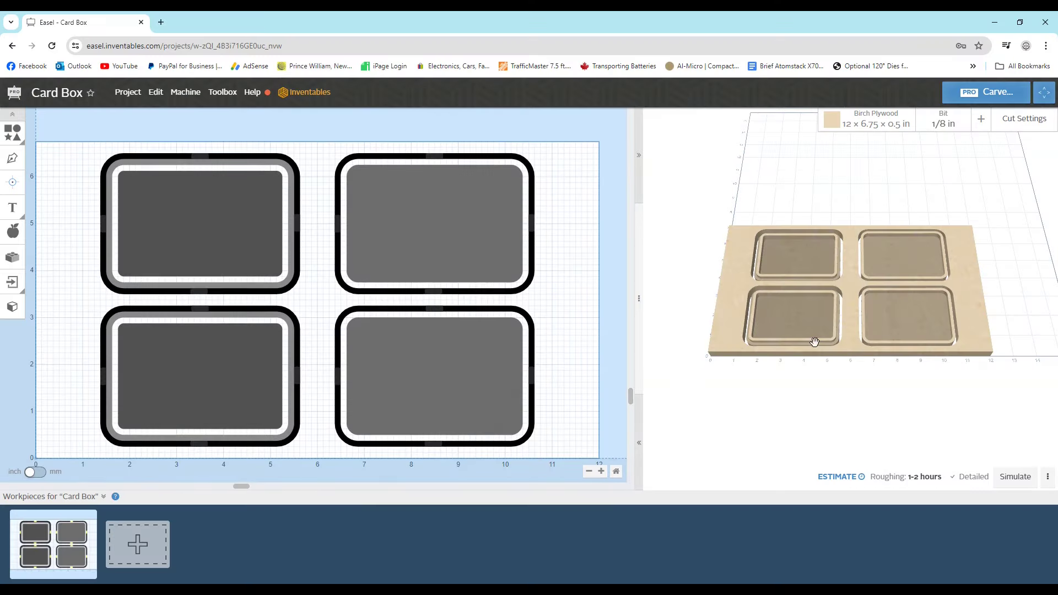
Set the Card Box board material to Pine.
{"action": "mouse_move", "coordinate": [814, 342]}
{"action": "scroll", "coordinate": [692, 314], "scroll_direction": "up", "scroll_amount": 5}
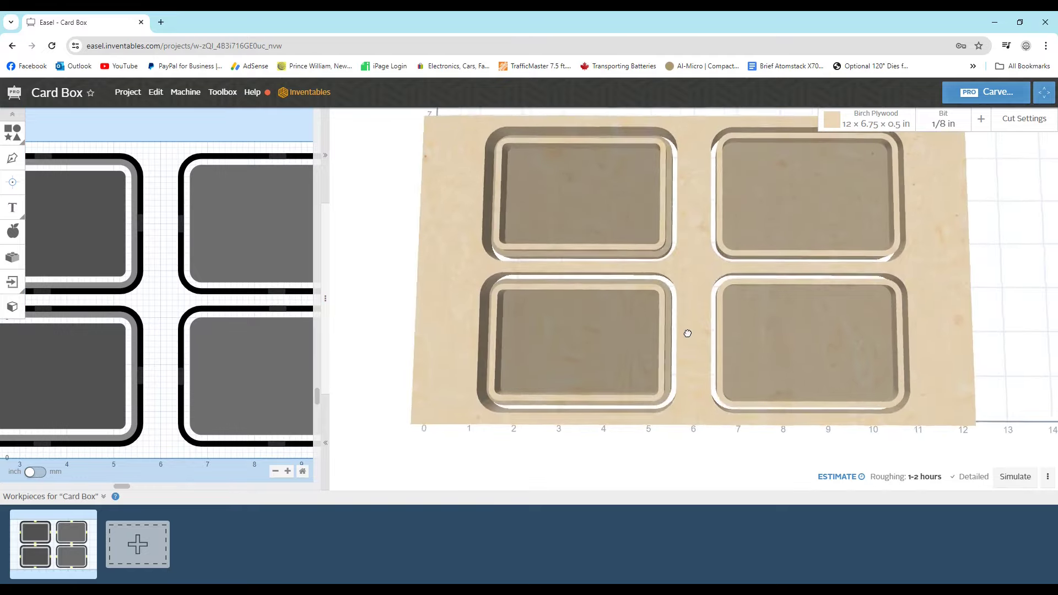
{"action": "scroll", "coordinate": [689, 333], "scroll_direction": "up", "scroll_amount": 5}
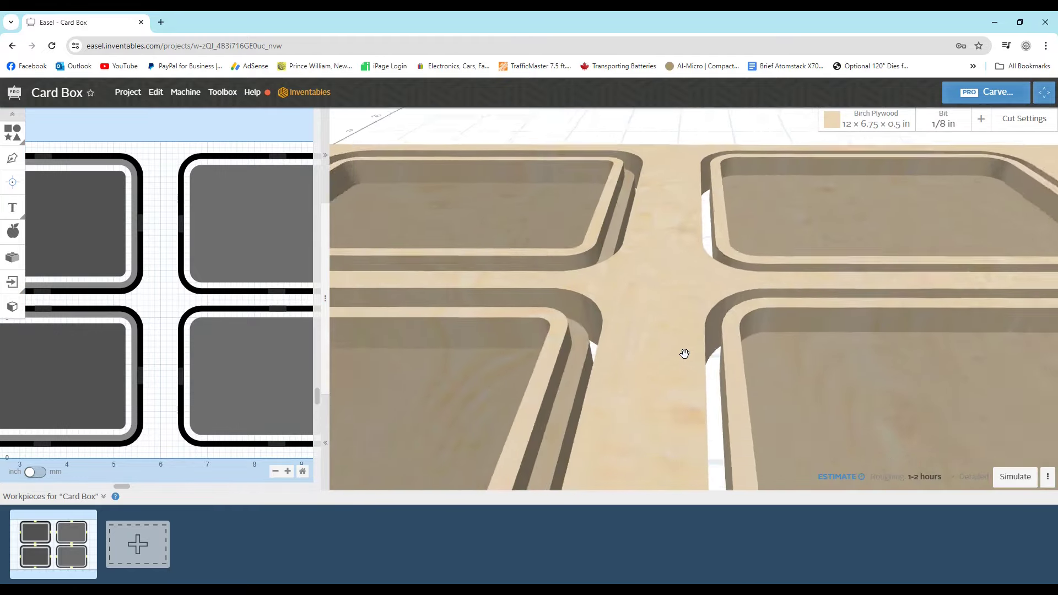
{"action": "scroll", "coordinate": [677, 366], "scroll_direction": "down", "scroll_amount": 10}
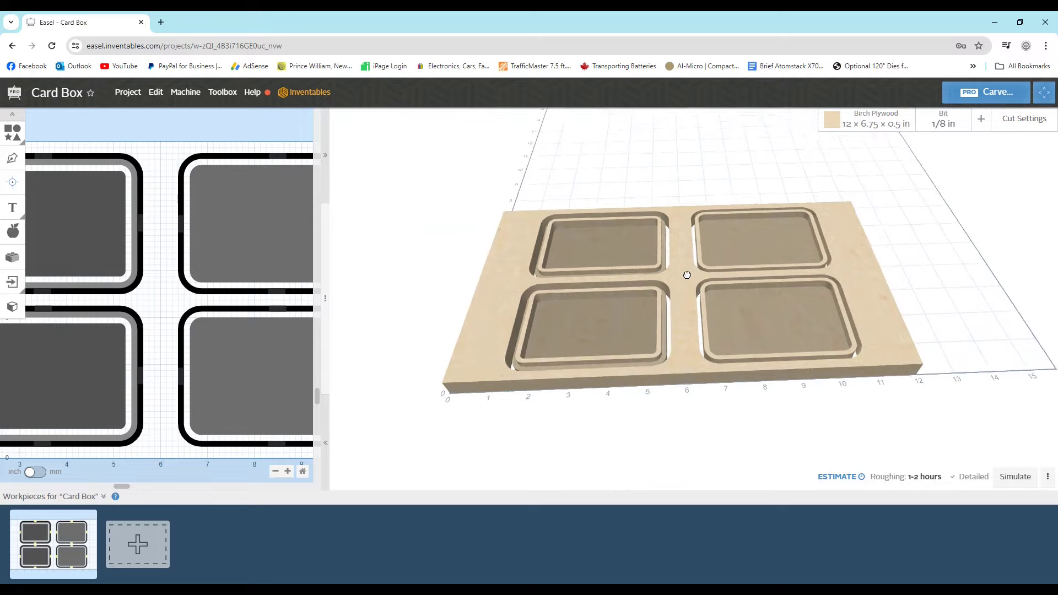
{"action": "left_click_drag", "start_coordinate": [323, 300], "coordinate": [545, 319]}
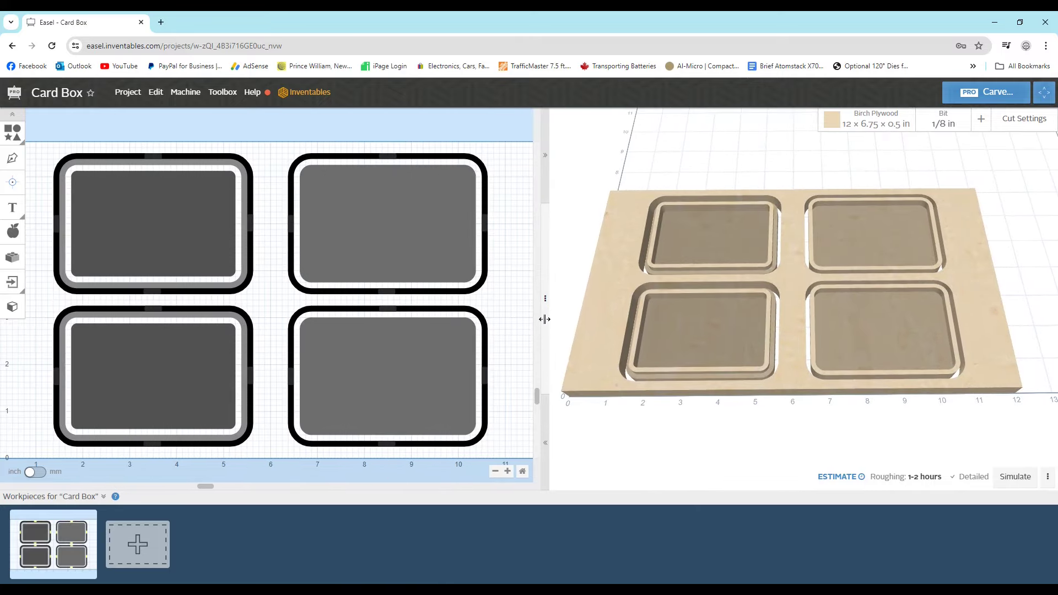
{"action": "left_click", "coordinate": [875, 119]}
{"action": "left_click", "coordinate": [716, 220]}
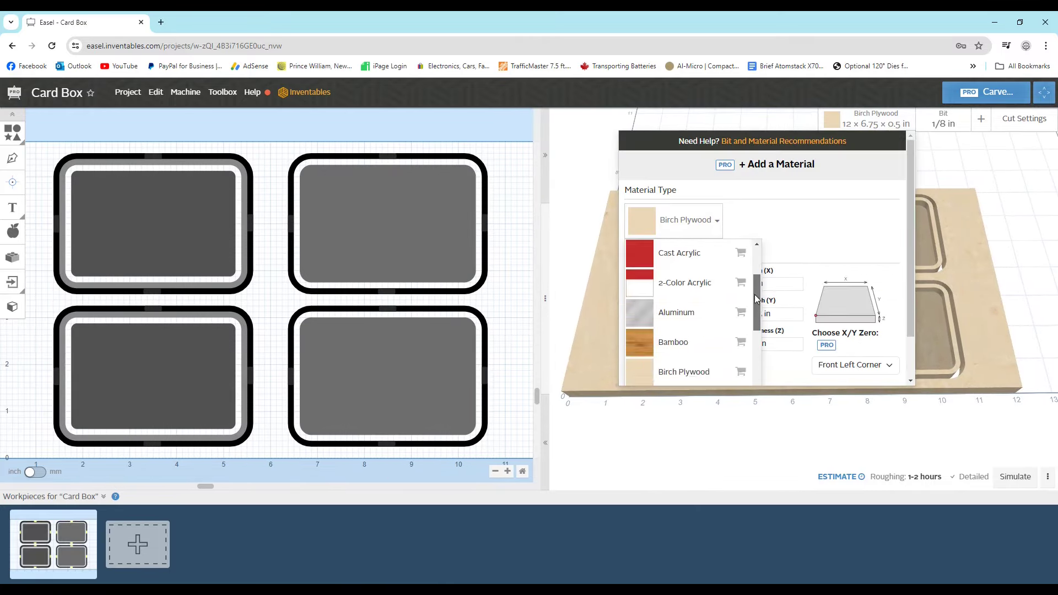
{"action": "scroll", "coordinate": [745, 331], "scroll_direction": "down", "scroll_amount": 3}
{"action": "scroll", "coordinate": [744, 330], "scroll_direction": "up", "scroll_amount": 2}
{"action": "scroll", "coordinate": [743, 320], "scroll_direction": "down", "scroll_amount": 4}
{"action": "left_click", "coordinate": [664, 366]}
Review the cutting bit choice and the cut settings with 70 in/min feed rate.
{"action": "left_click", "coordinate": [943, 120]}
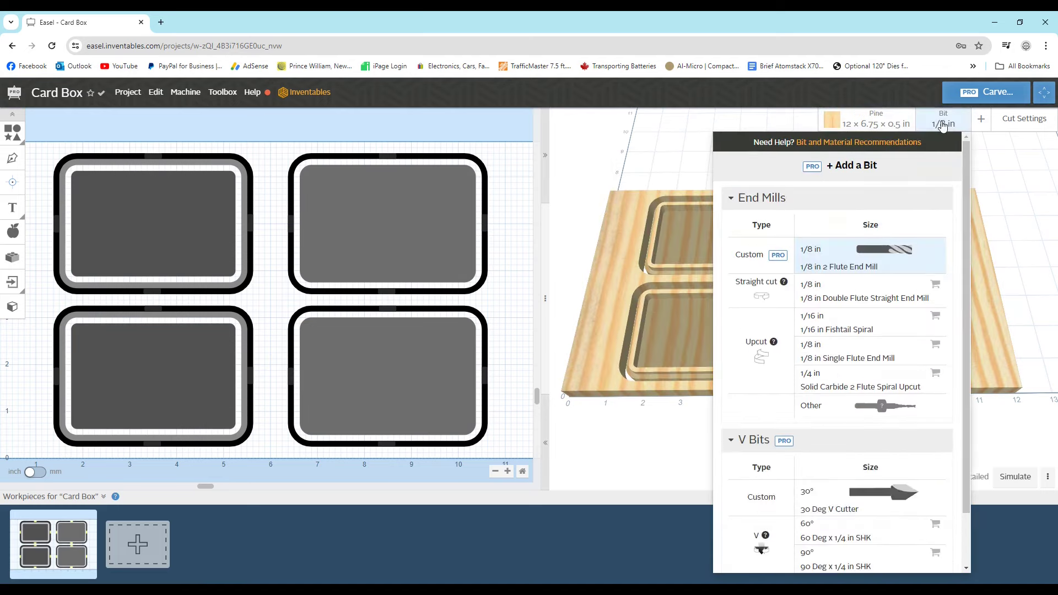
{"action": "left_click_drag", "start_coordinate": [963, 259], "coordinate": [958, 343]}
{"action": "scroll", "coordinate": [959, 330], "scroll_direction": "up", "scroll_amount": 5}
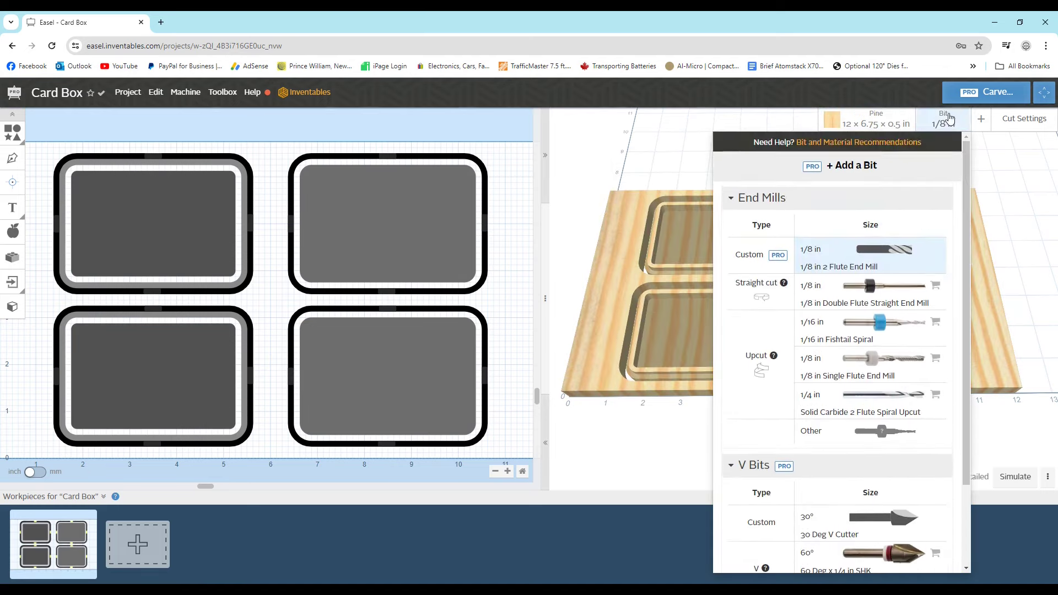
{"action": "left_click", "coordinate": [943, 120]}
{"action": "left_click", "coordinate": [1024, 118]}
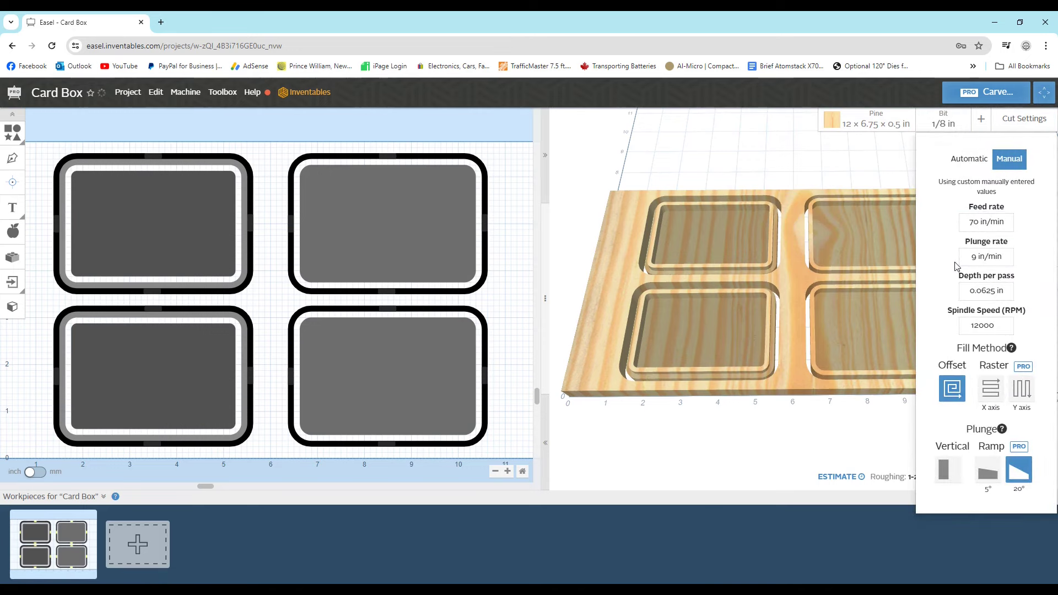
{"action": "left_click", "coordinate": [1023, 118]}
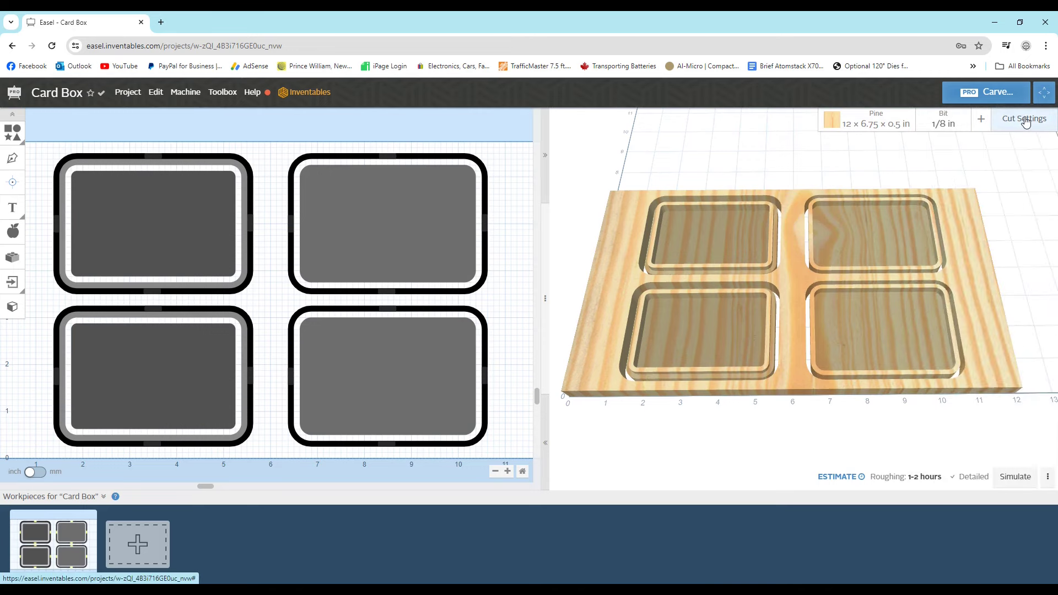
Play the Card Box toolpath simulation on the pine board, jumping ahead to about 60%.
{"action": "left_click", "coordinate": [1013, 477]}
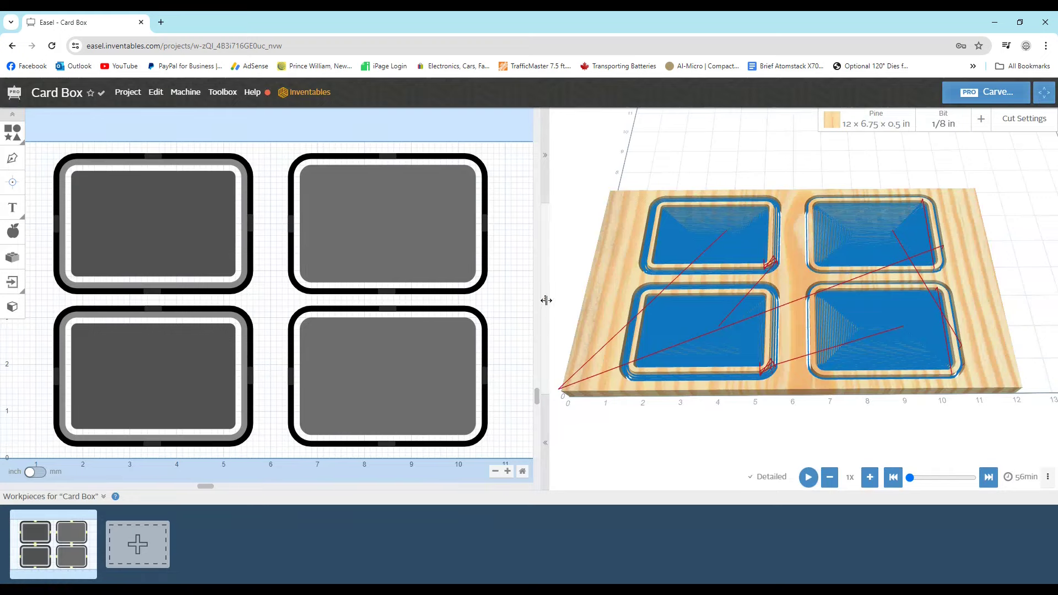
{"action": "left_click_drag", "start_coordinate": [546, 301], "coordinate": [514, 300]}
{"action": "mouse_move", "coordinate": [671, 422]}
{"action": "left_mouse_down"}
{"action": "mouse_move", "coordinate": [675, 386]}
{"action": "mouse_move", "coordinate": [679, 403]}
{"action": "left_mouse_up"}
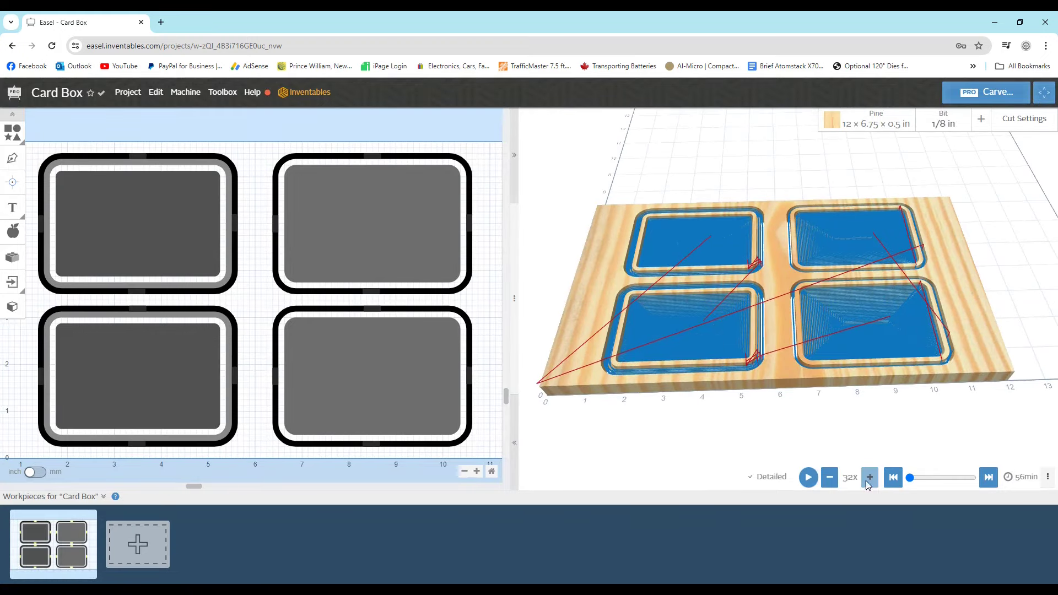
{"action": "key", "text": "space"}
{"action": "left_click_drag", "start_coordinate": [910, 477], "coordinate": [968, 499]}
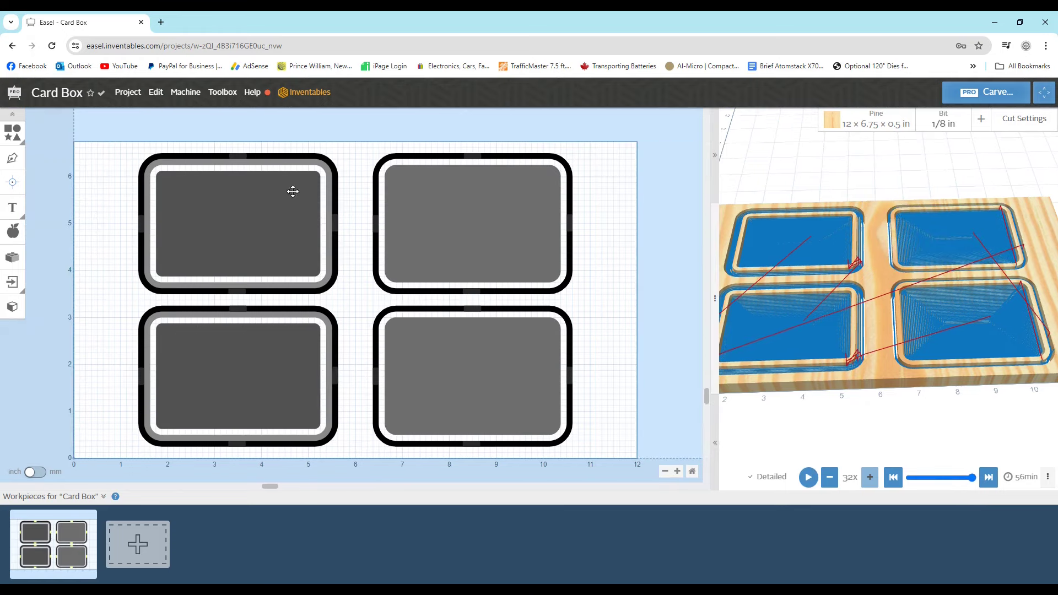
Check the top-left pocket's inner and outer outline cuts, then open the Project menu.
{"action": "left_click", "coordinate": [291, 189]}
{"action": "left_click", "coordinate": [680, 144]}
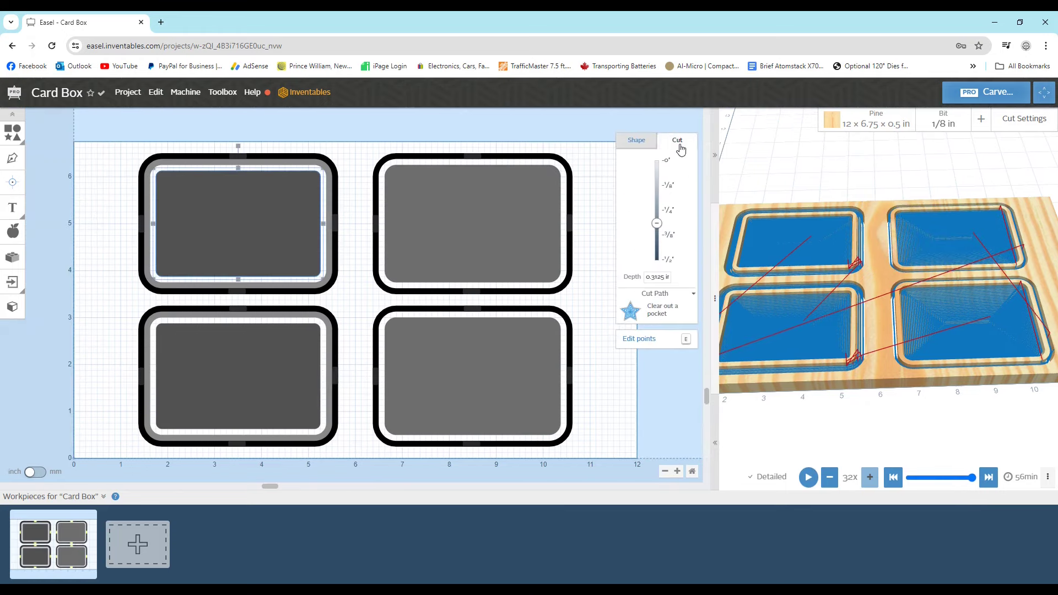
{"action": "left_click", "coordinate": [687, 307]}
{"action": "left_click", "coordinate": [687, 307]}
{"action": "left_click", "coordinate": [296, 156]}
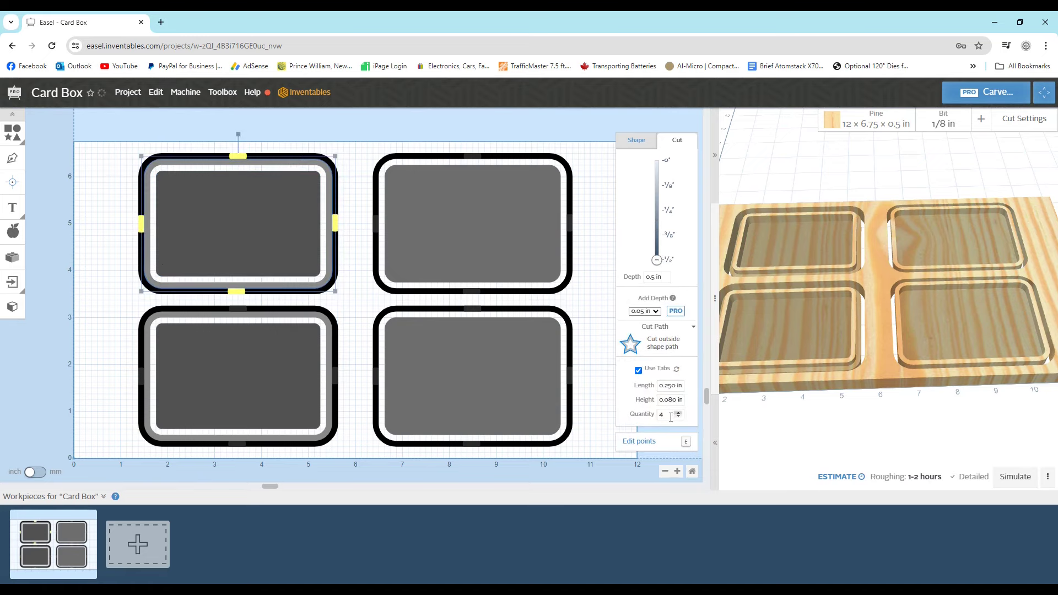
{"action": "left_click", "coordinate": [704, 298]}
{"action": "left_click_drag", "start_coordinate": [714, 298], "coordinate": [538, 299]}
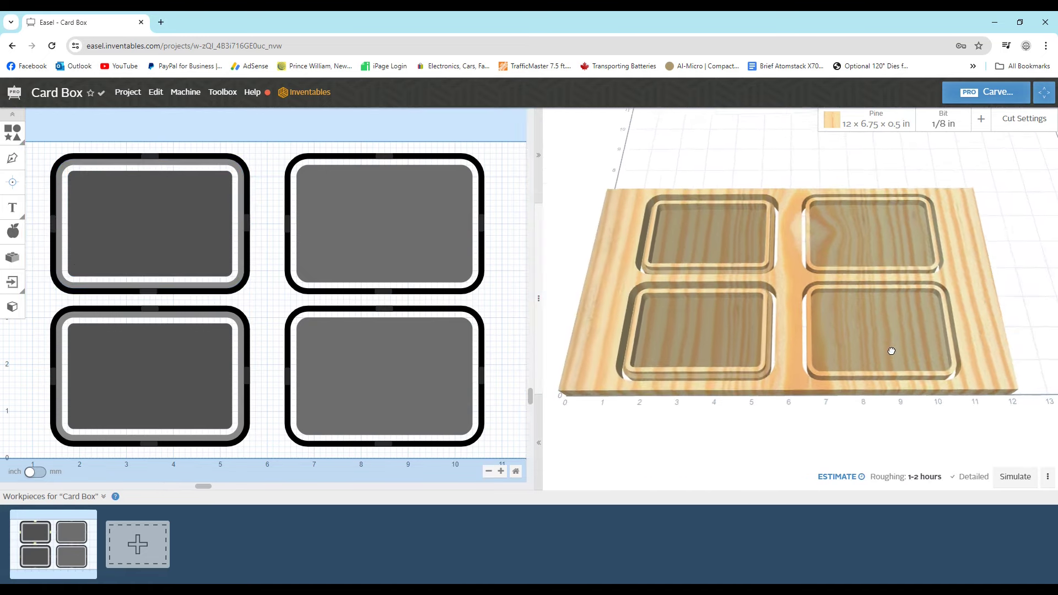
{"action": "left_click", "coordinate": [128, 92]}
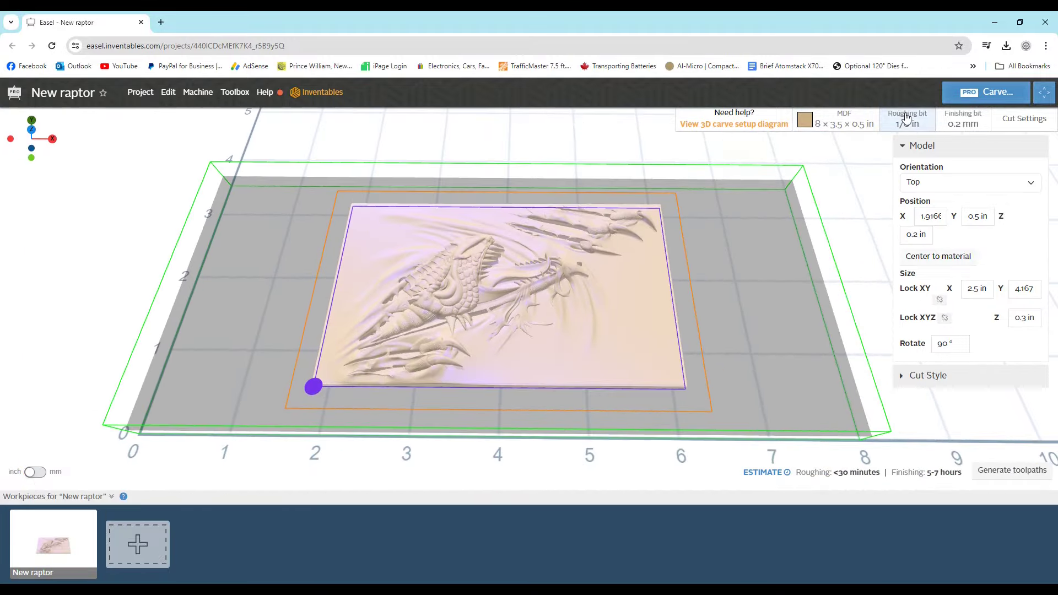
Check the roughing end mill, finishing ballnose bit and their feeds and speeds, then expand Cut Style.
{"action": "left_click", "coordinate": [907, 118]}
{"action": "left_click", "coordinate": [963, 119]}
{"action": "left_click", "coordinate": [1025, 120]}
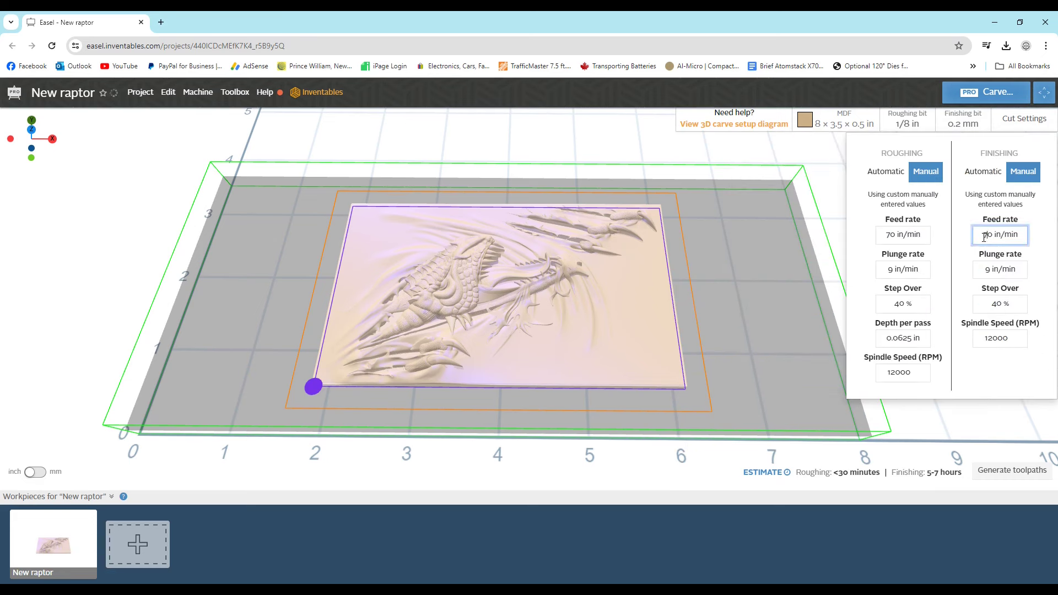
{"action": "left_click", "coordinate": [1024, 122]}
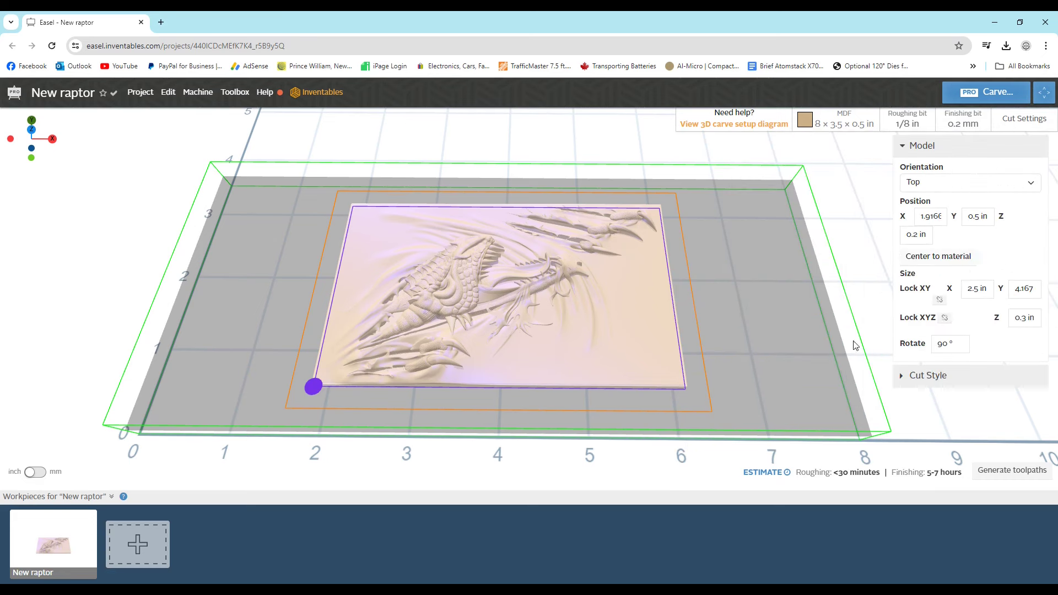
{"action": "left_click", "coordinate": [928, 375]}
{"action": "scroll", "coordinate": [1034, 275], "scroll_direction": "down", "scroll_amount": 3}
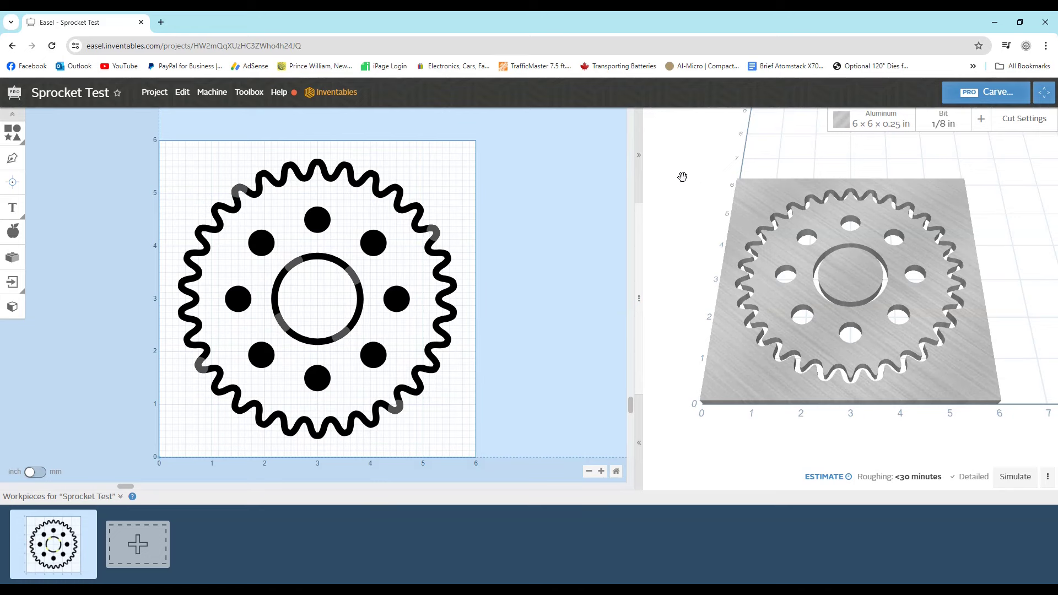
Select the sprocket's outer toothed outline and set feed 70 in/min, plunge 9 in/min.
{"action": "left_click", "coordinate": [401, 302]}
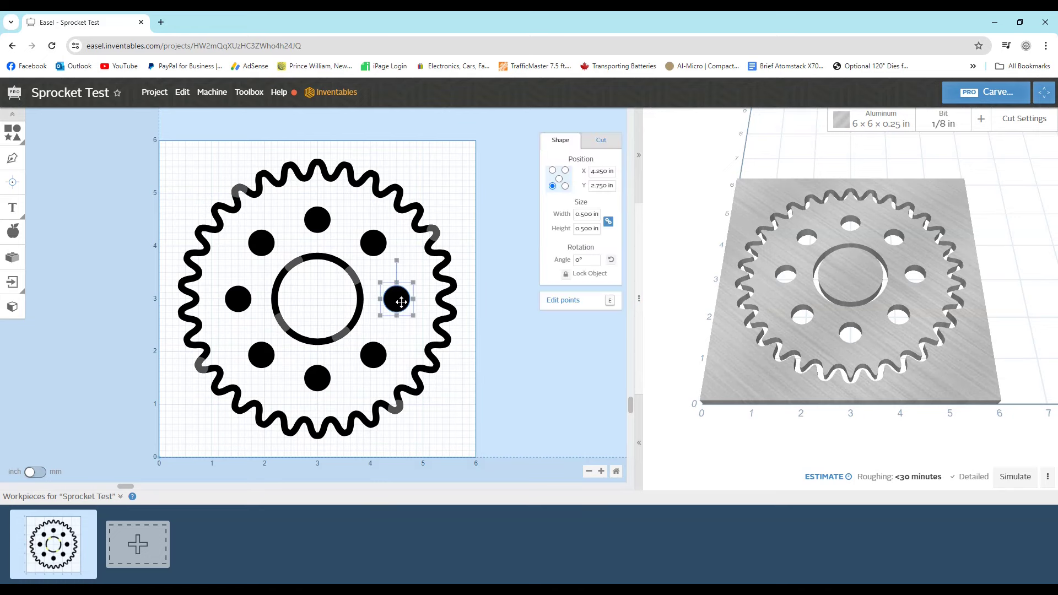
{"action": "left_click", "coordinate": [600, 141]}
{"action": "left_click", "coordinate": [447, 294]}
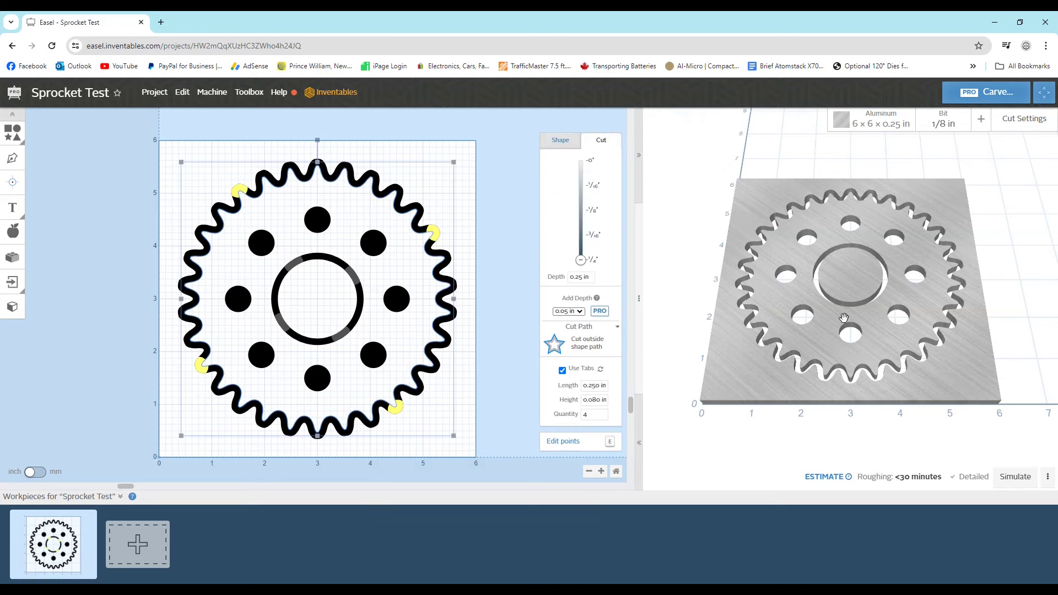
{"action": "left_click_drag", "start_coordinate": [844, 318], "coordinate": [865, 330]}
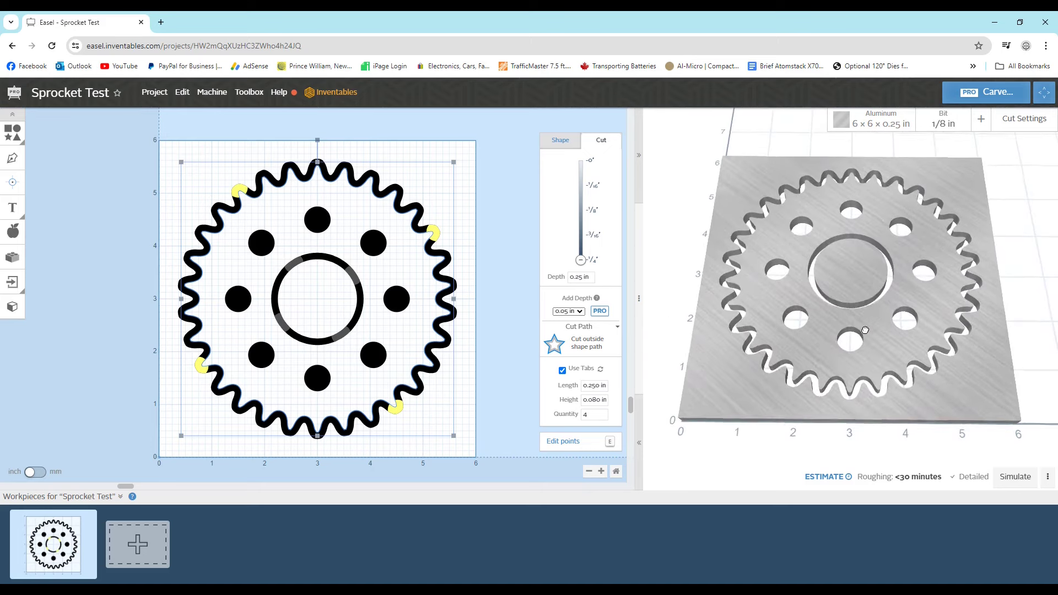
{"action": "left_click", "coordinate": [1019, 126]}
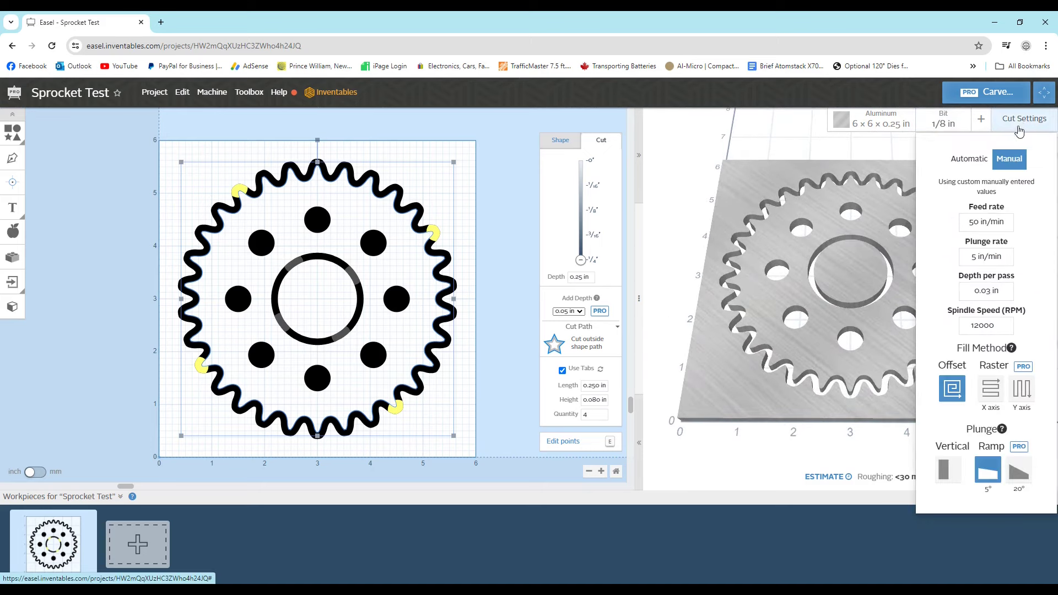
{"action": "type", "text": "7"}
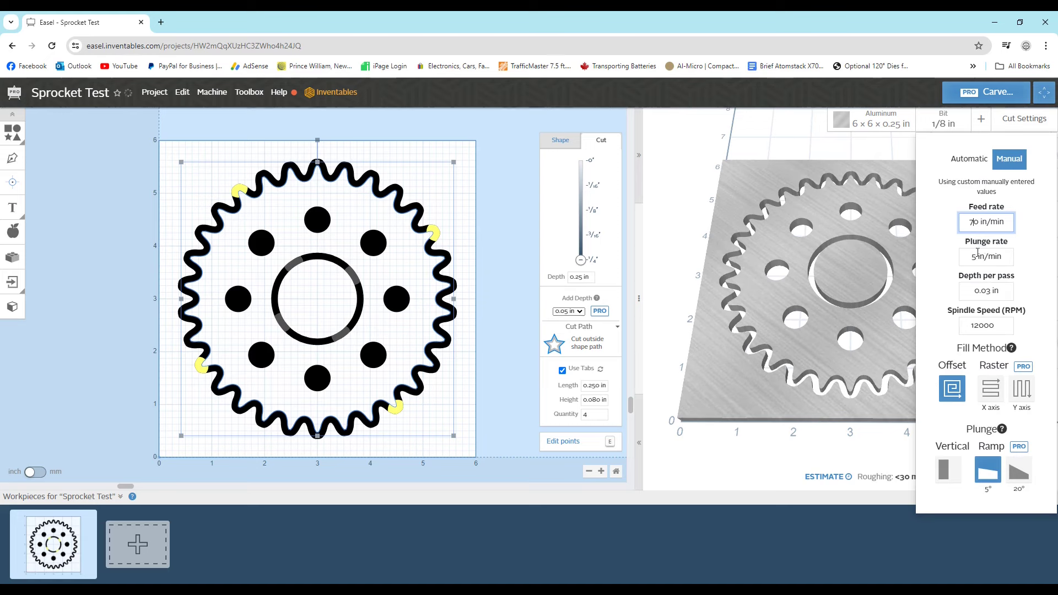
{"action": "type", "text": "3"}
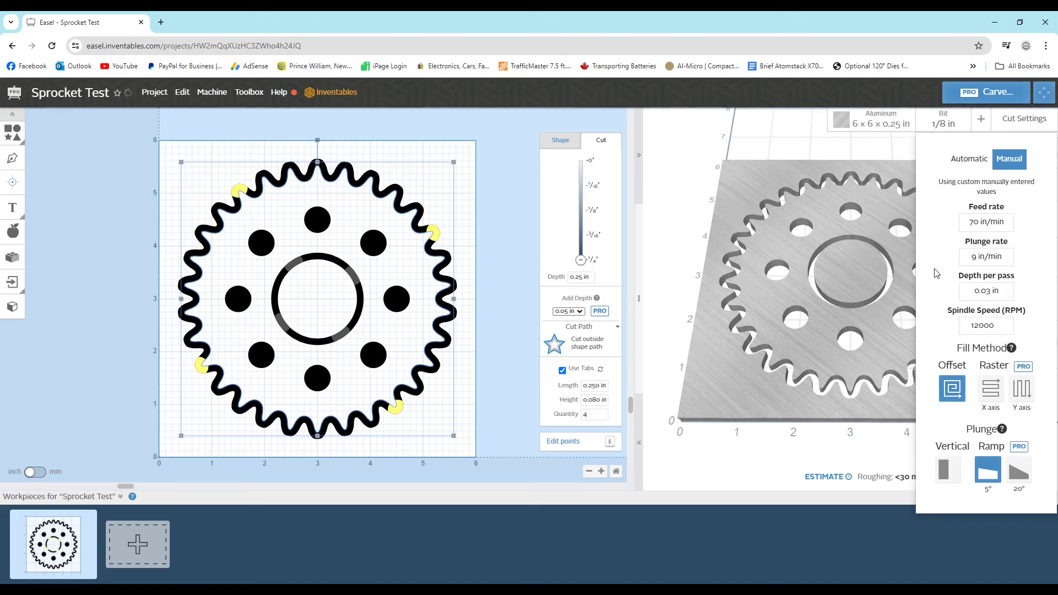
{"action": "left_click", "coordinate": [906, 308]}
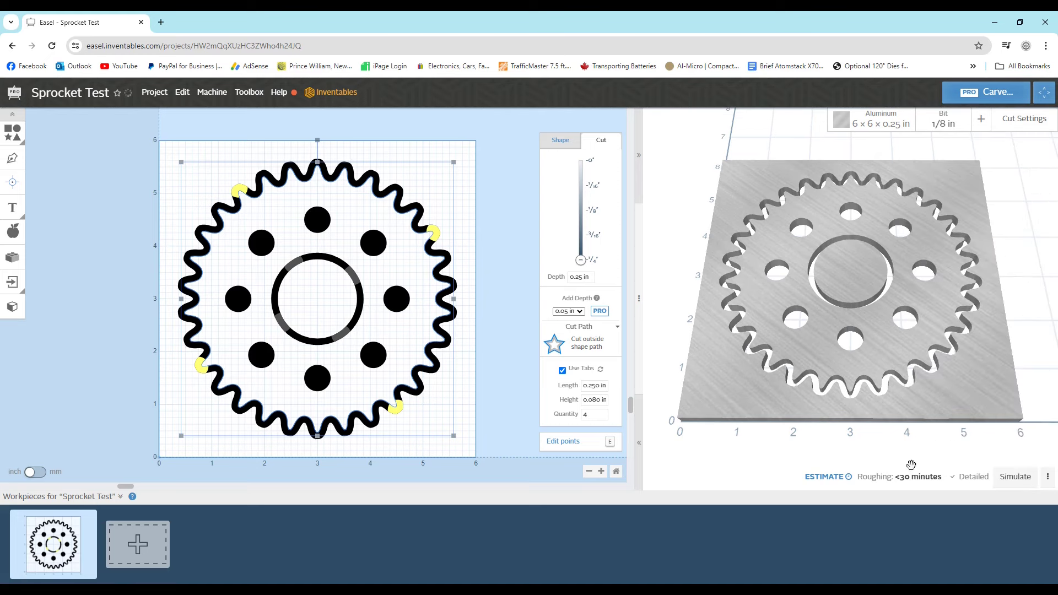